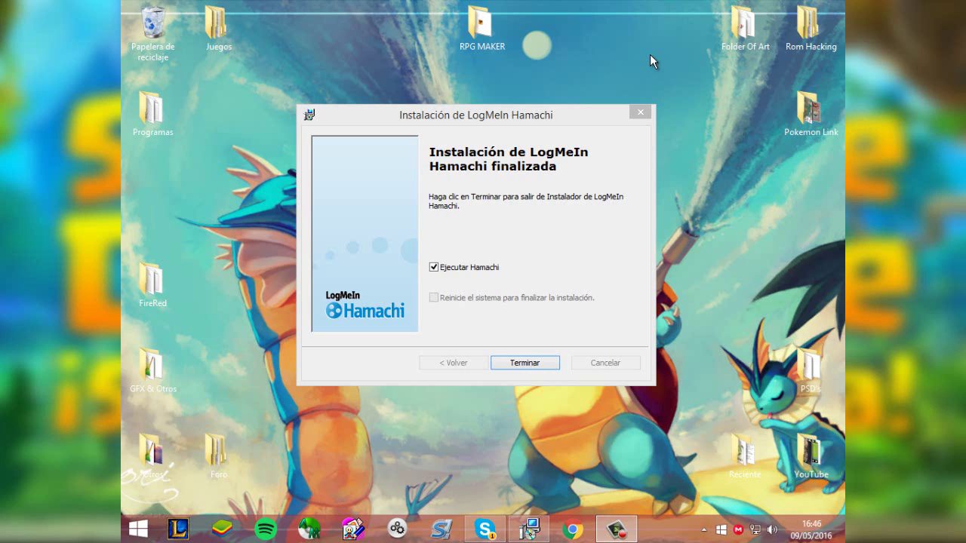
Let the Hamachi installer finish with the 'Ejecutar Hamachi' launch option left ticked
{"action": "left_click", "coordinate": [521, 118]}
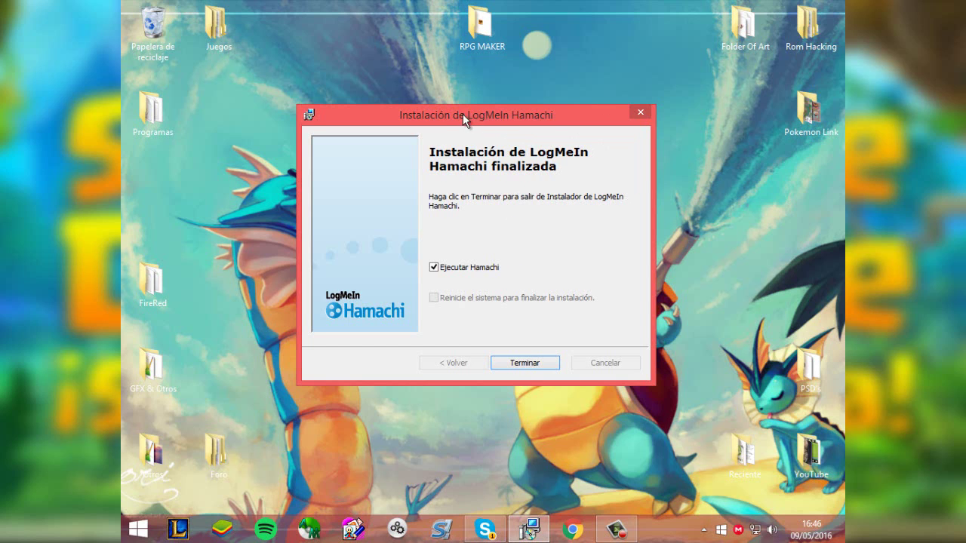
{"action": "left_click_drag", "start_coordinate": [469, 118], "coordinate": [474, 121]}
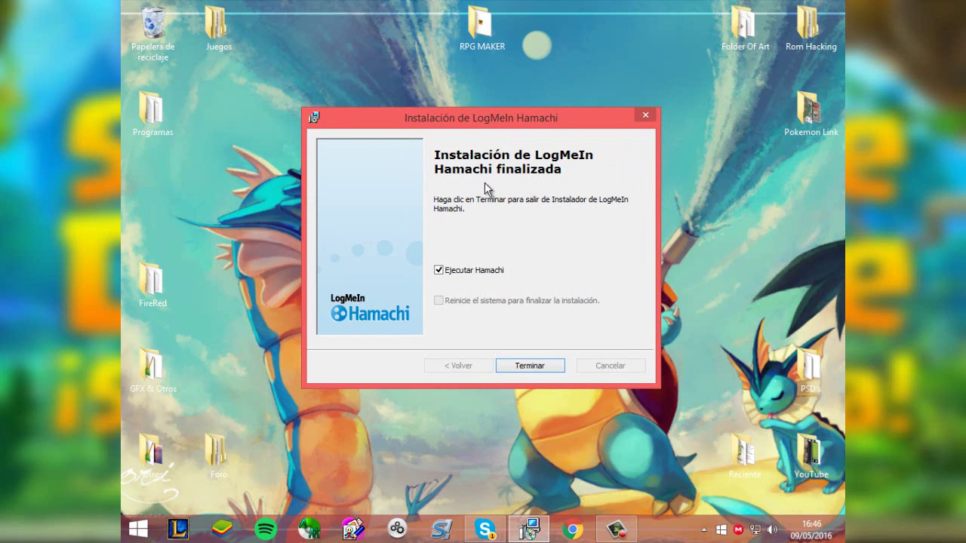
{"action": "left_click", "coordinate": [456, 274]}
{"action": "left_click", "coordinate": [456, 274]}
Close the installer with Terminar and power Hamachi on to reach the LogMeIn login
{"action": "left_click", "coordinate": [529, 365]}
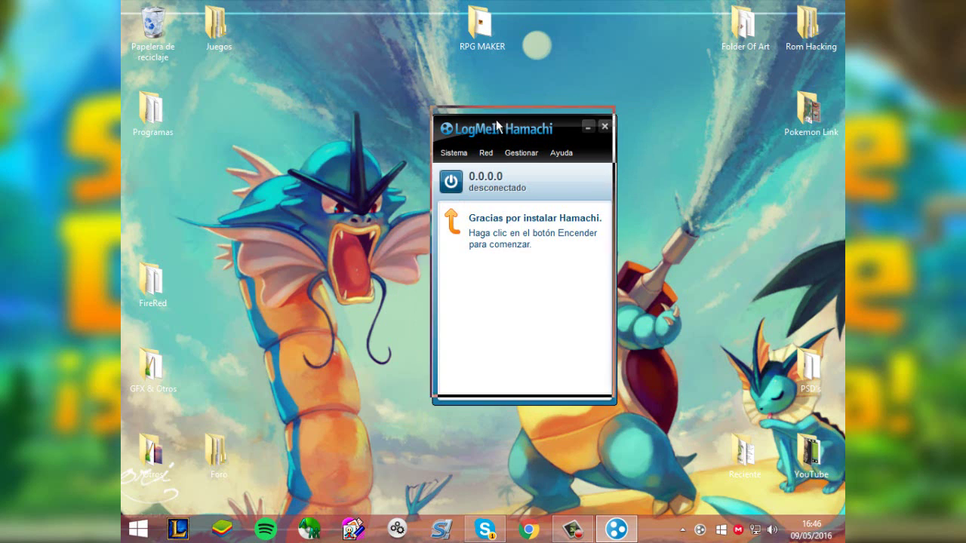
{"action": "left_click_drag", "start_coordinate": [496, 120], "coordinate": [483, 115]}
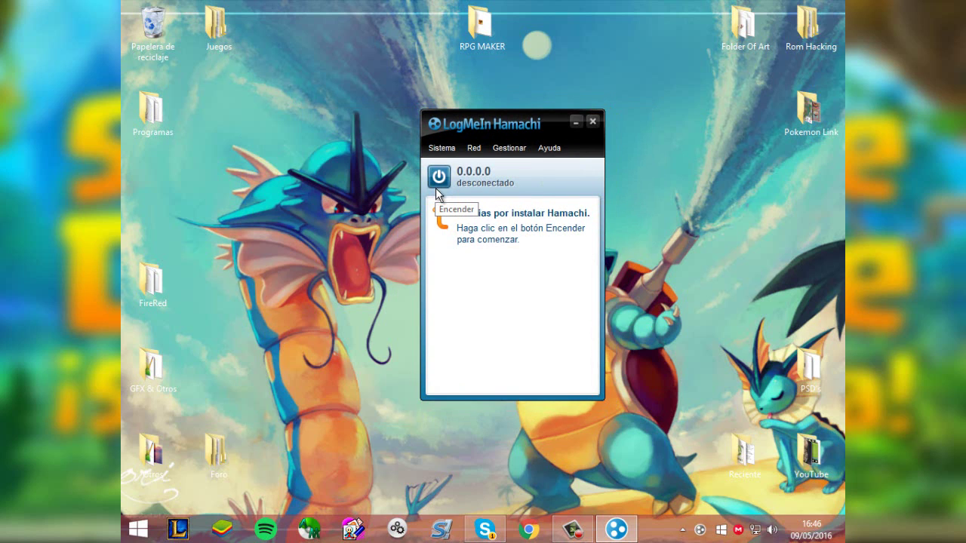
{"action": "left_click", "coordinate": [436, 176]}
{"action": "left_click", "coordinate": [441, 179]}
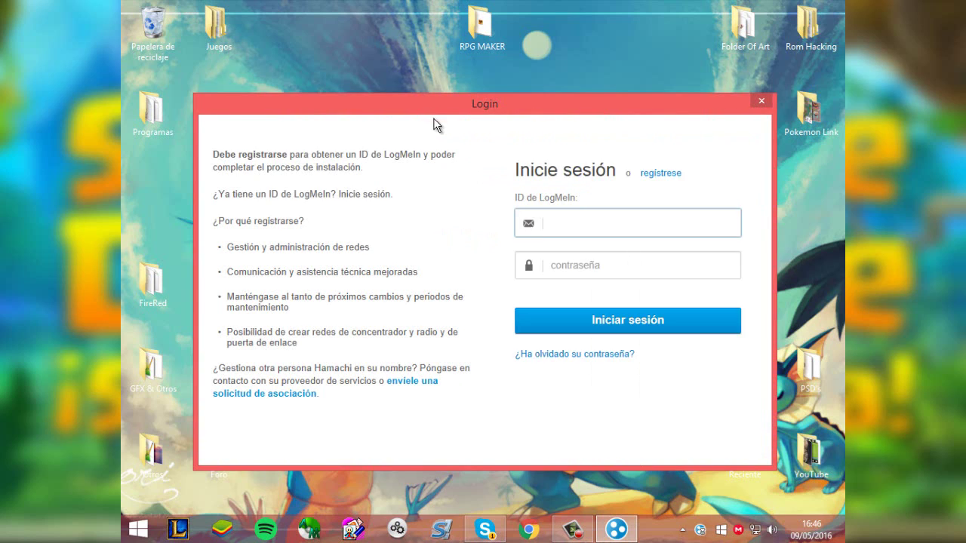
Register a new LogMeIn account with an e-mail address and a password entered twice
{"action": "mouse_move", "coordinate": [431, 107]}
{"action": "left_mouse_down"}
{"action": "mouse_move", "coordinate": [397, 100]}
{"action": "mouse_move", "coordinate": [432, 102]}
{"action": "left_mouse_up"}
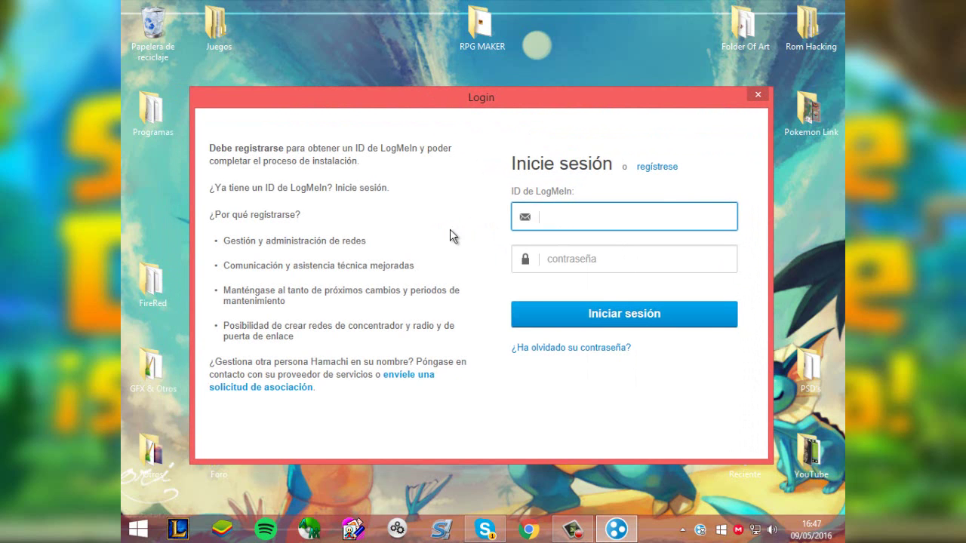
{"action": "left_click", "coordinate": [669, 172]}
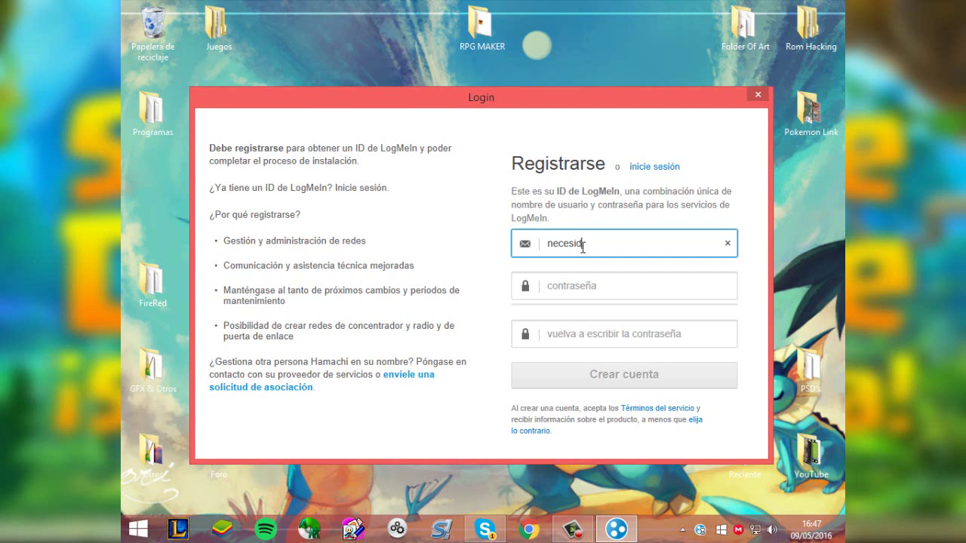
{"action": "left_click", "coordinate": [590, 277]}
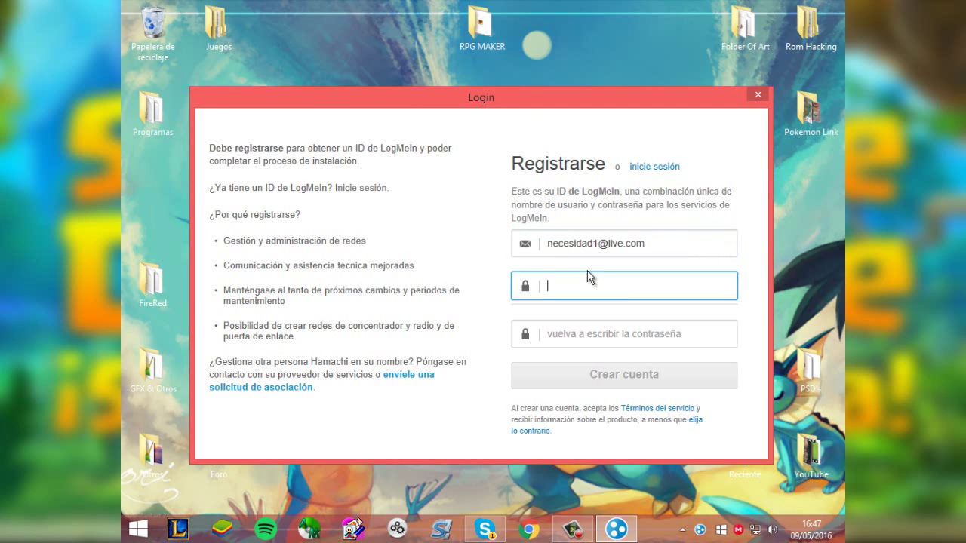
{"action": "key", "text": "Tab"}
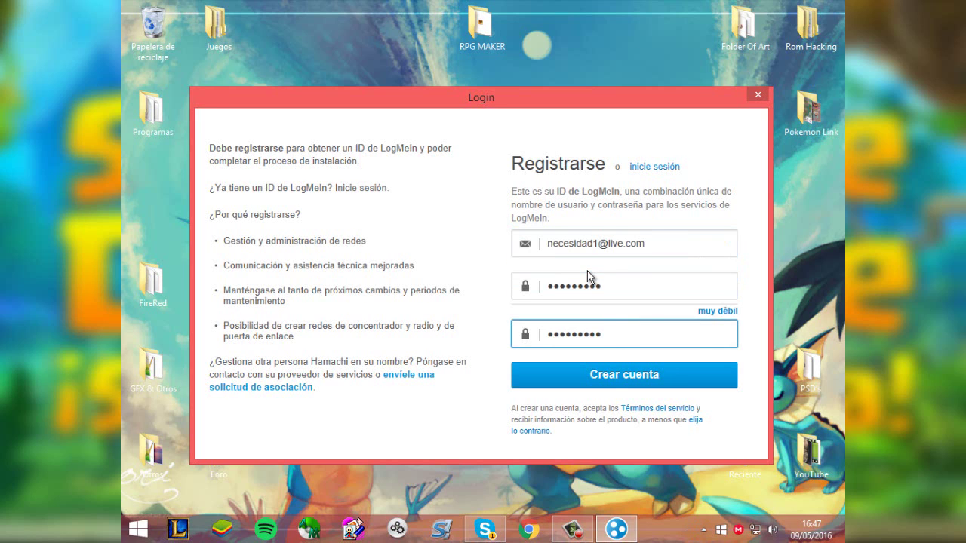
{"action": "left_click", "coordinate": [608, 385]}
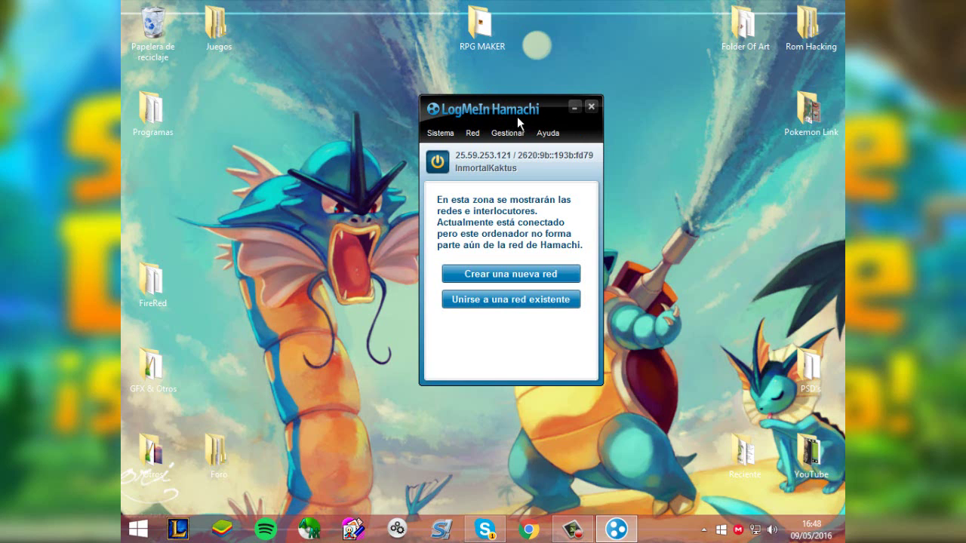
Bring the online Hamachi window forward and start the 'Crear una nueva red' form
{"action": "left_click", "coordinate": [479, 267]}
{"action": "left_click", "coordinate": [473, 286]}
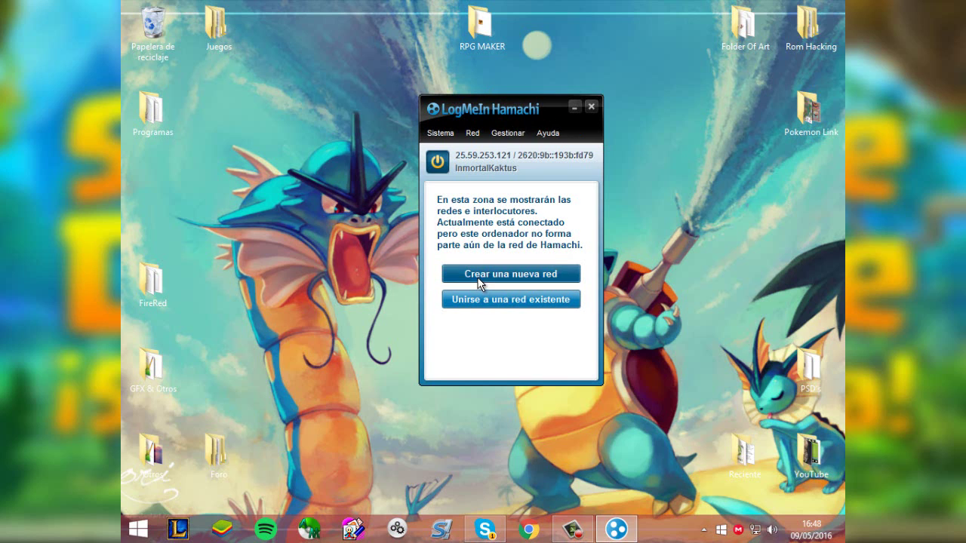
{"action": "left_click_drag", "start_coordinate": [494, 110], "coordinate": [493, 105]}
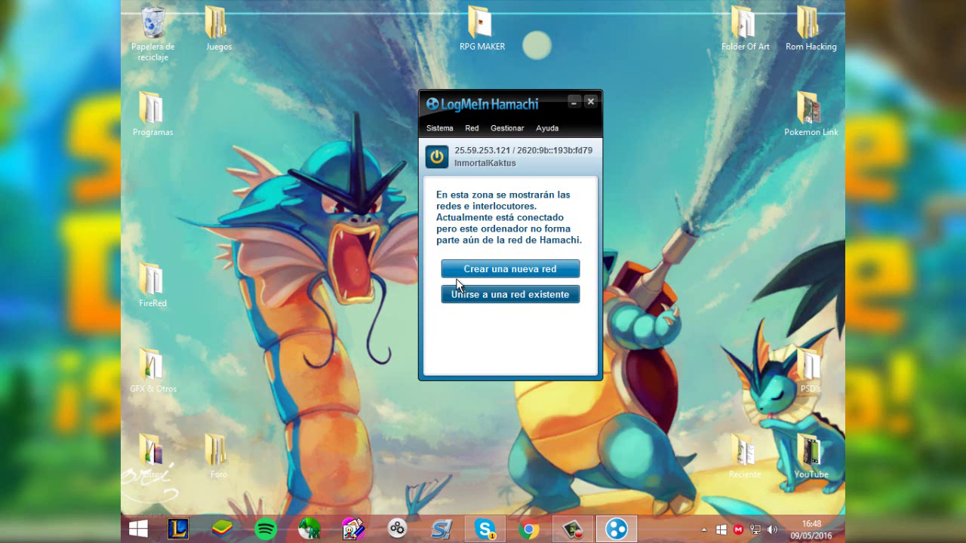
{"action": "left_click", "coordinate": [530, 268]}
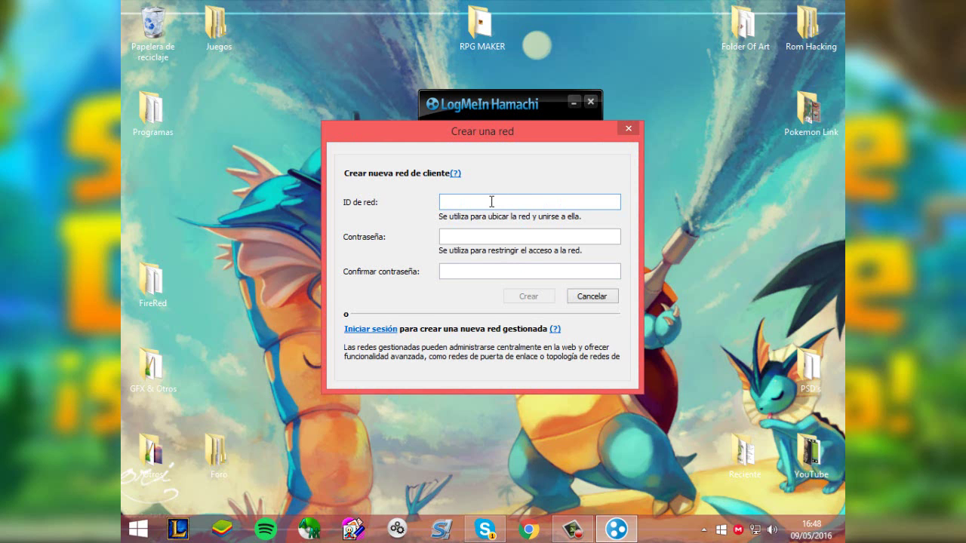
Create network RedDeInmortalyVersekr with a confirmed password and expand it to list its members
{"action": "type", "text": "RedDeInmortalyVersekr"}
{"action": "left_click", "coordinate": [471, 237]}
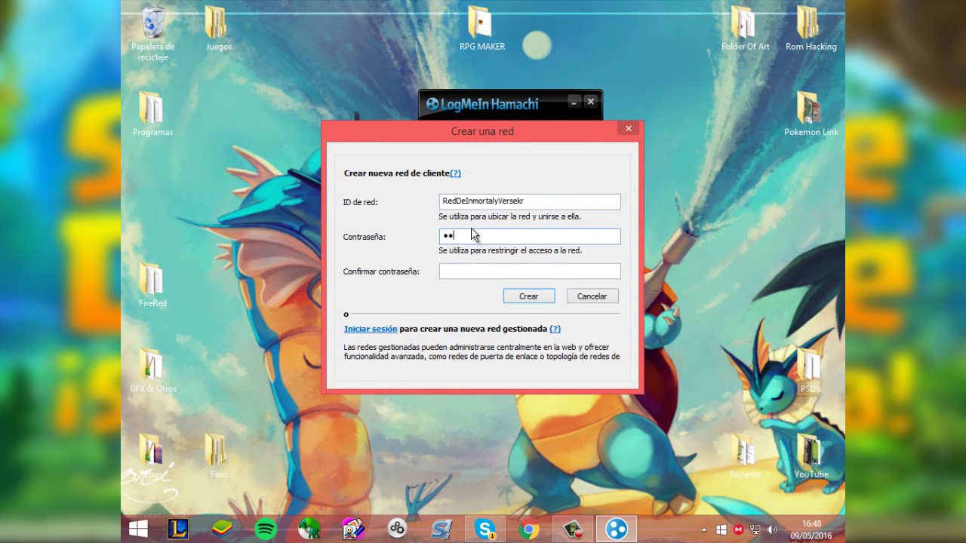
{"action": "left_click", "coordinate": [477, 272]}
{"action": "double_click", "coordinate": [556, 202]}
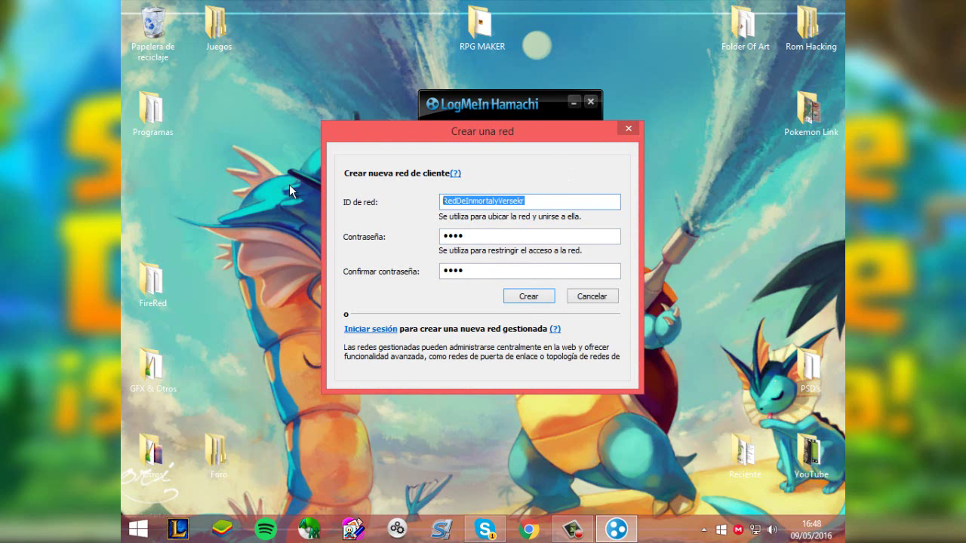
{"action": "left_click", "coordinate": [516, 297]}
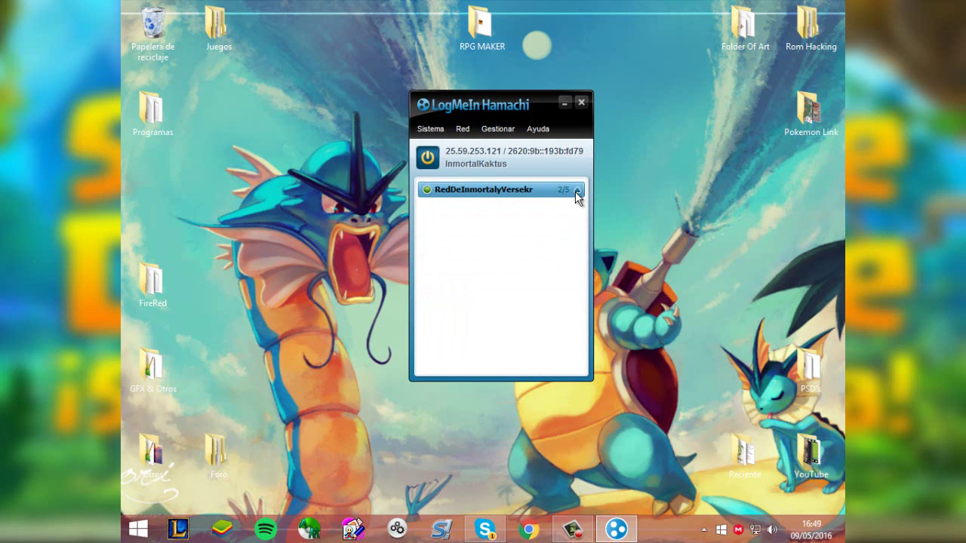
{"action": "left_click", "coordinate": [577, 190]}
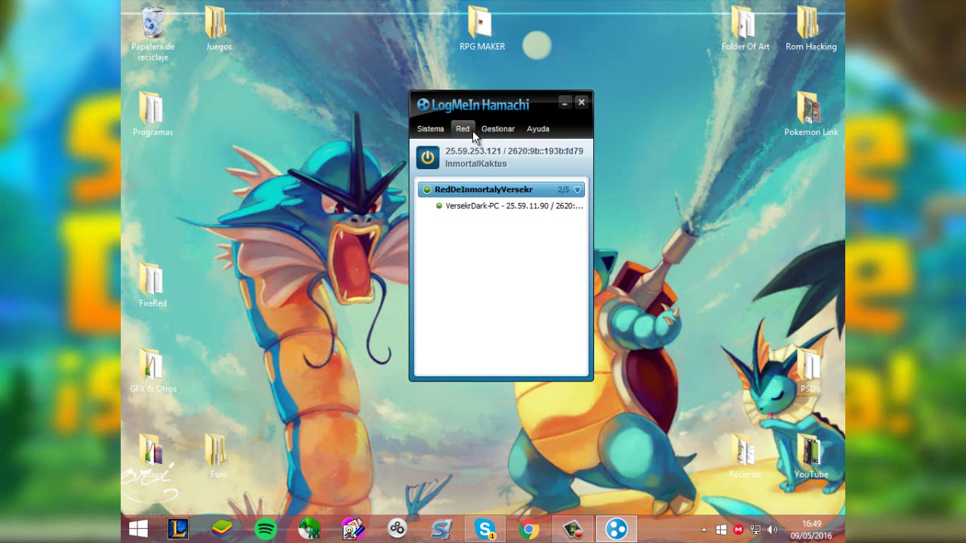
Join the existing network VersekrInmortal with its password and select it in the list
{"action": "left_click_drag", "start_coordinate": [473, 113], "coordinate": [472, 118]}
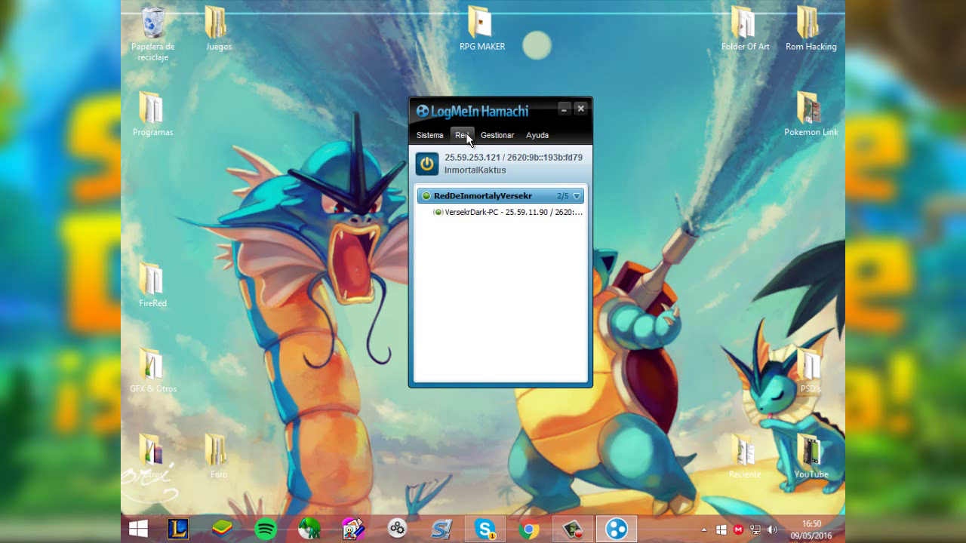
{"action": "left_click", "coordinate": [463, 135]}
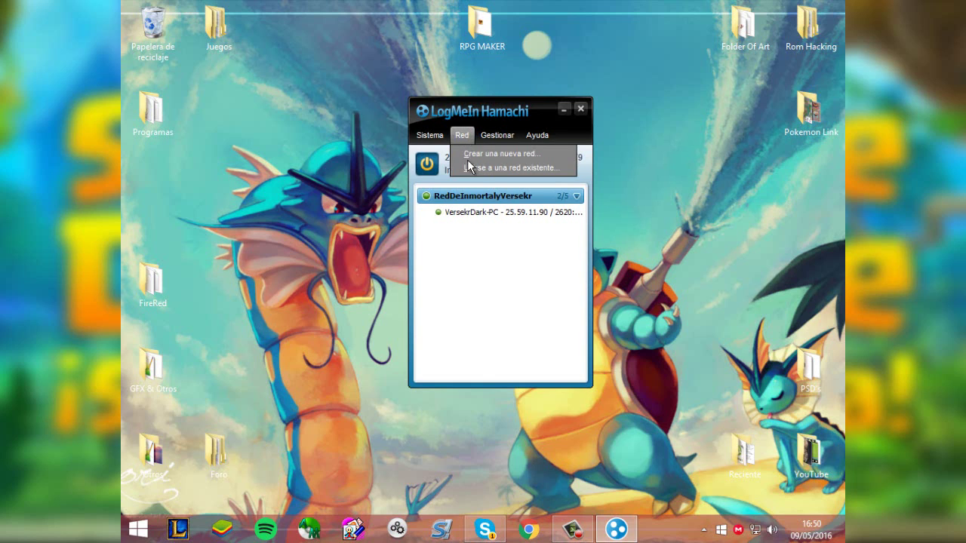
{"action": "left_click", "coordinate": [477, 169]}
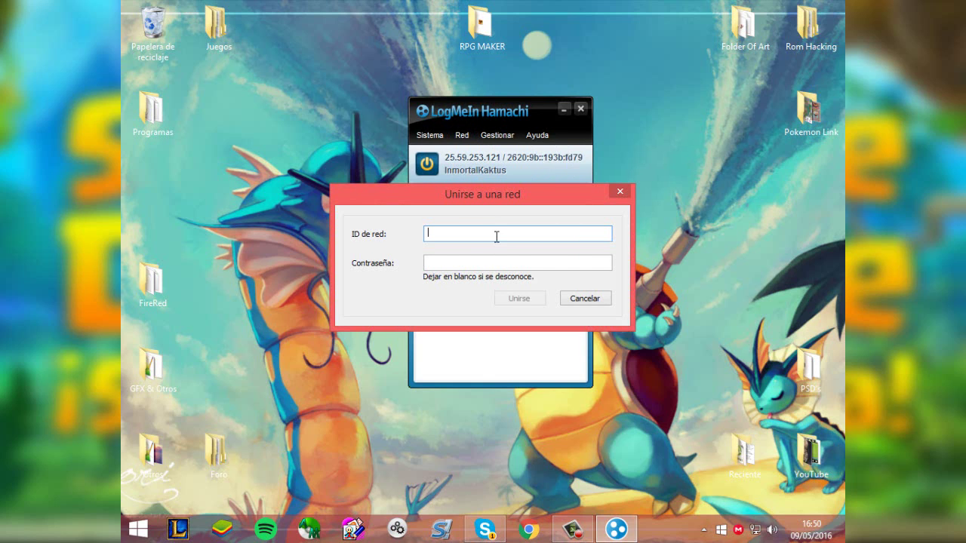
{"action": "type", "text": "VersekrInmortal"}
{"action": "left_click", "coordinate": [526, 264]}
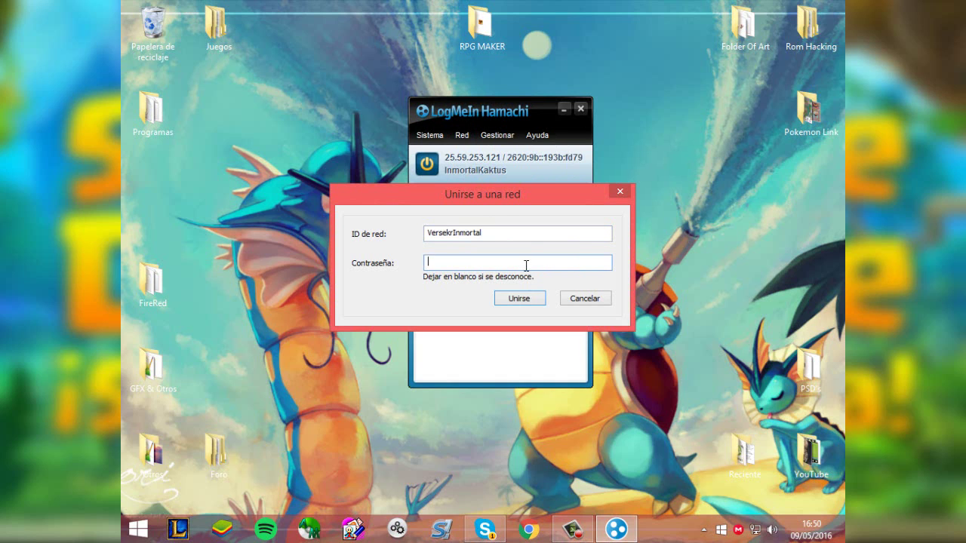
{"action": "type", "text": "****"}
{"action": "key", "text": "Return"}
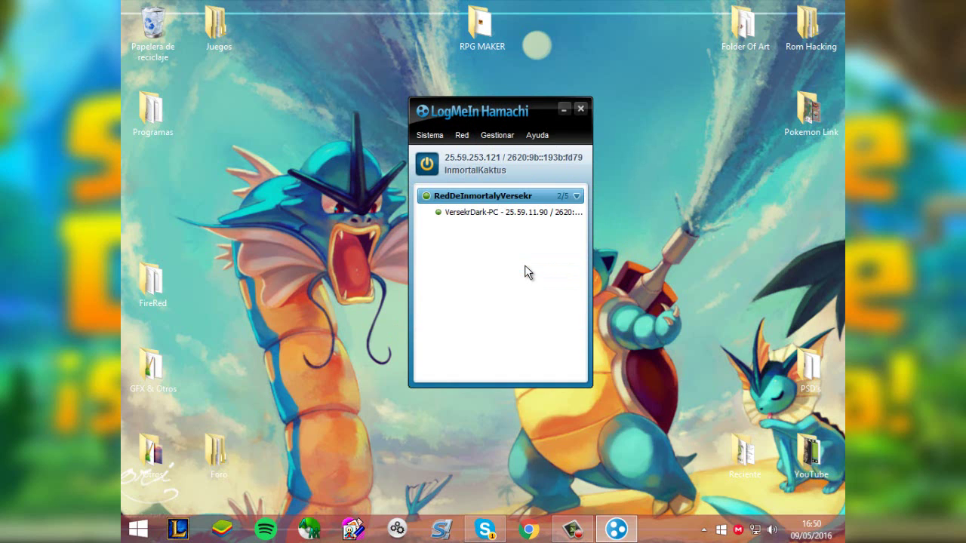
{"action": "left_click", "coordinate": [468, 229]}
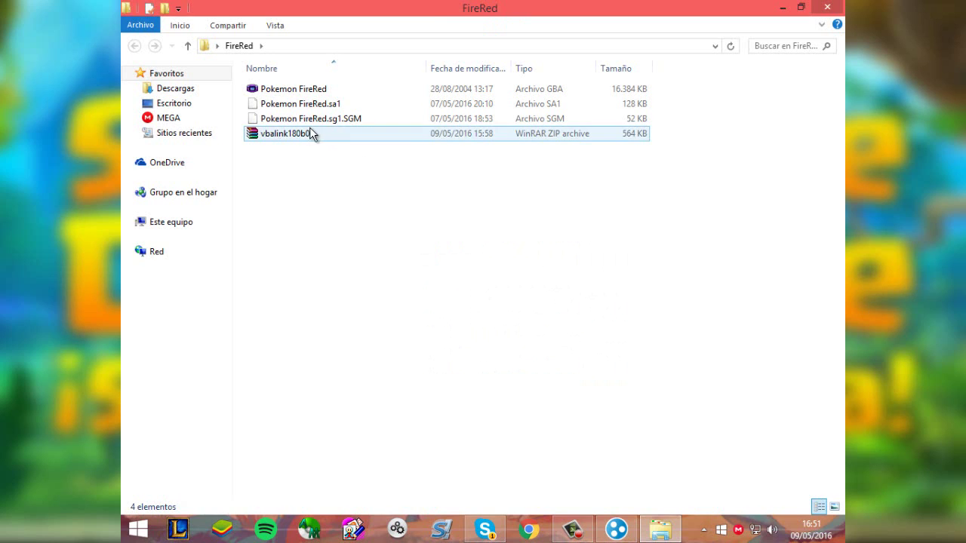
Extract the vbalink180b0 zip into a vbalink180b0 folder and delete the archive
{"action": "left_click", "coordinate": [309, 134]}
{"action": "left_click", "coordinate": [314, 173]}
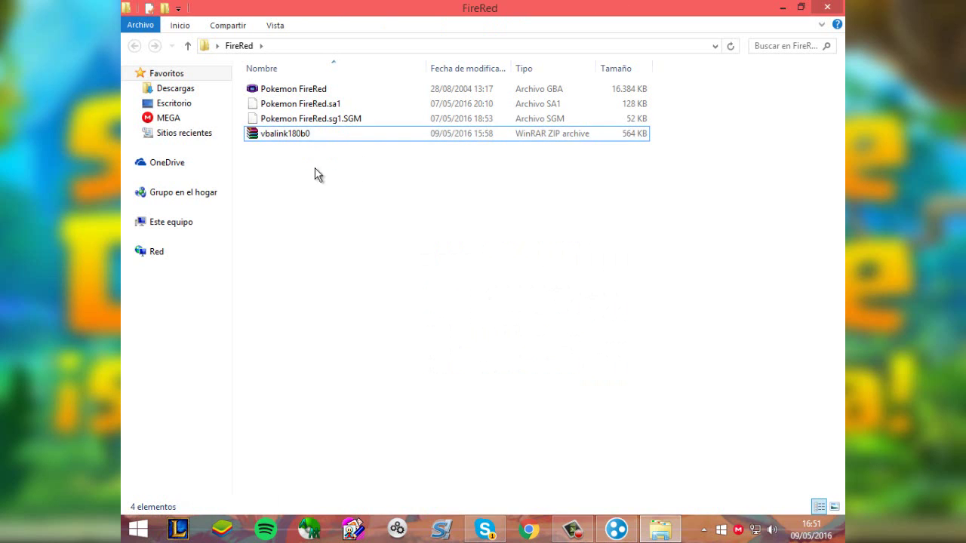
{"action": "left_click_drag", "start_coordinate": [378, 162], "coordinate": [273, 143]}
{"action": "left_click", "coordinate": [283, 151]}
{"action": "left_click", "coordinate": [273, 138]}
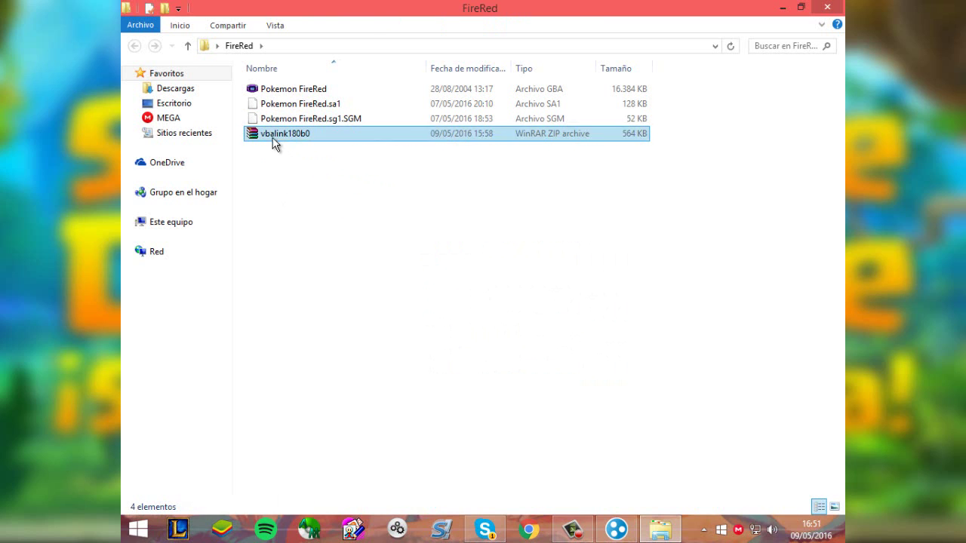
{"action": "right_click", "coordinate": [269, 134]}
{"action": "left_click", "coordinate": [320, 206]}
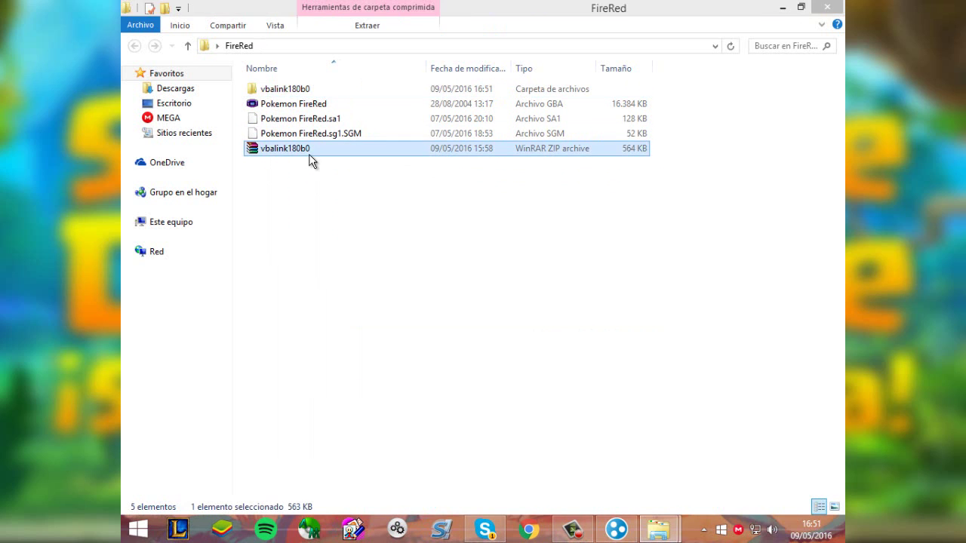
{"action": "key", "text": "Delete"}
Put VisualBoyAdvance into the FireRed folder, permanently delete vbalink180b0, and run the emulator
{"action": "double_click", "coordinate": [286, 89]}
{"action": "left_click", "coordinate": [297, 163]}
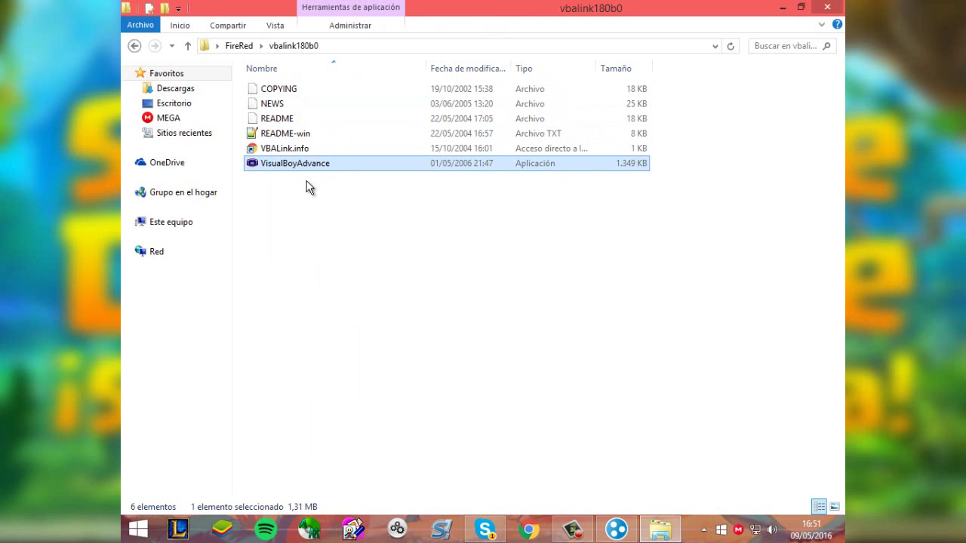
{"action": "left_click", "coordinate": [240, 46]}
{"action": "key", "text": "ctrl+v"}
{"action": "left_click", "coordinate": [292, 87]}
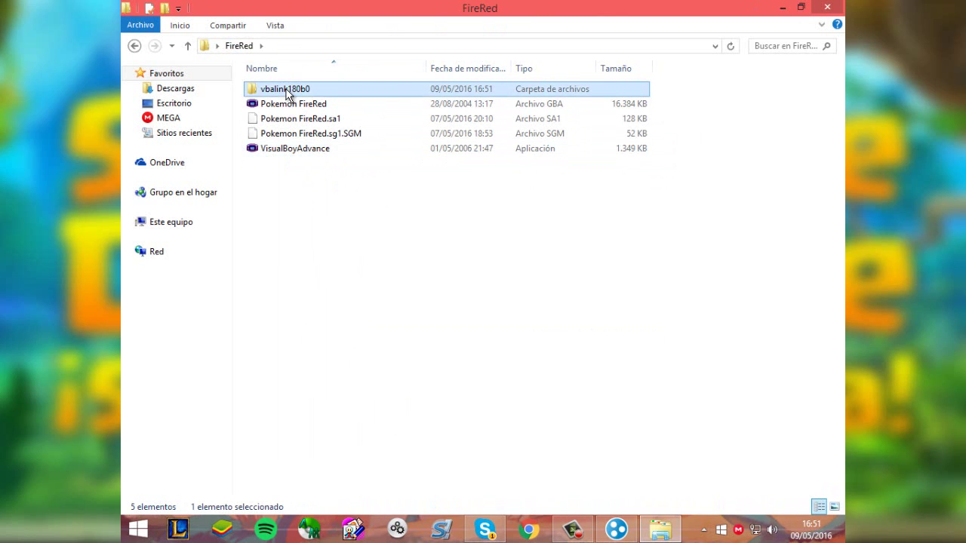
{"action": "key", "text": "shift+Delete"}
{"action": "key", "text": "Return"}
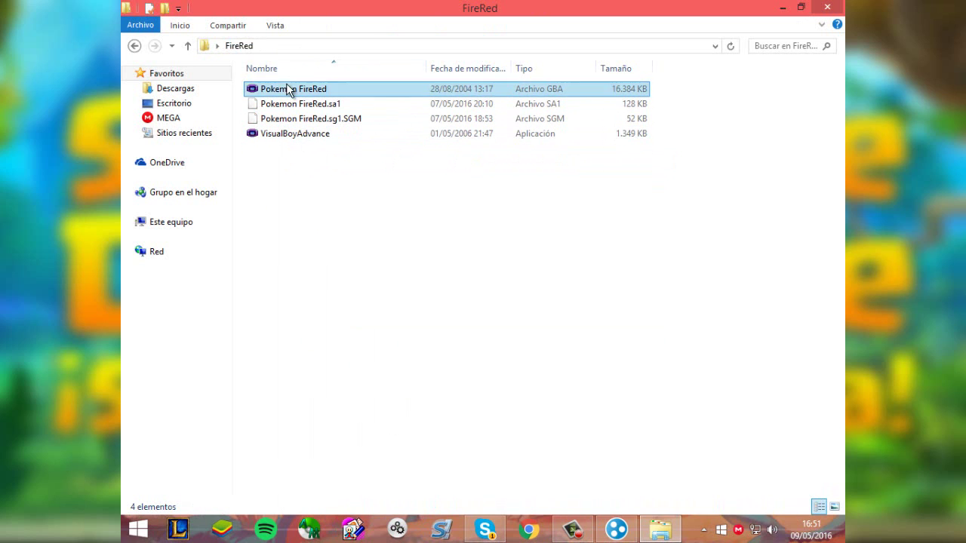
{"action": "double_click", "coordinate": [295, 132]}
{"action": "left_click", "coordinate": [544, 281]}
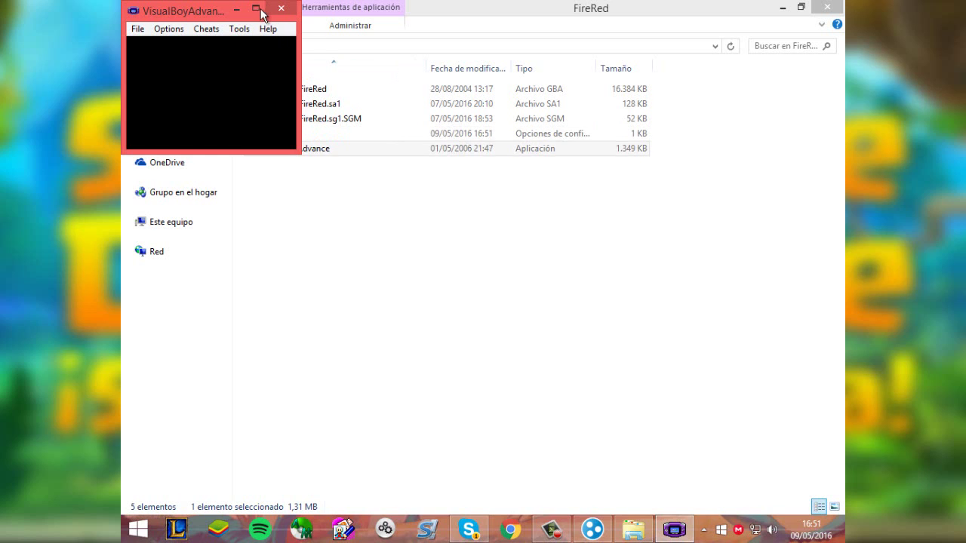
Maximize VisualBoyAdvance and set Video > Render Method to DDraw Use Video Memory
{"action": "left_click", "coordinate": [256, 8]}
{"action": "left_click", "coordinate": [172, 27]}
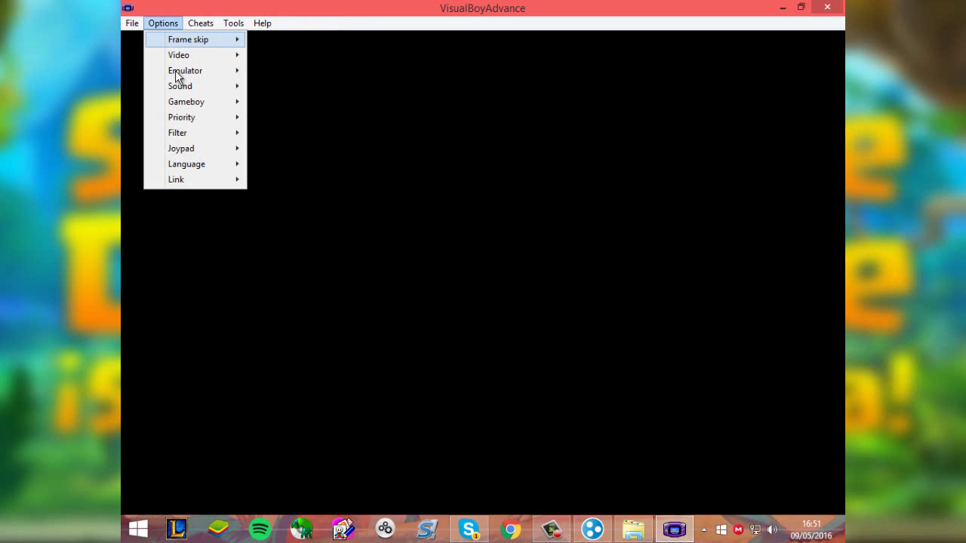
{"action": "mouse_move", "coordinate": [178, 43]}
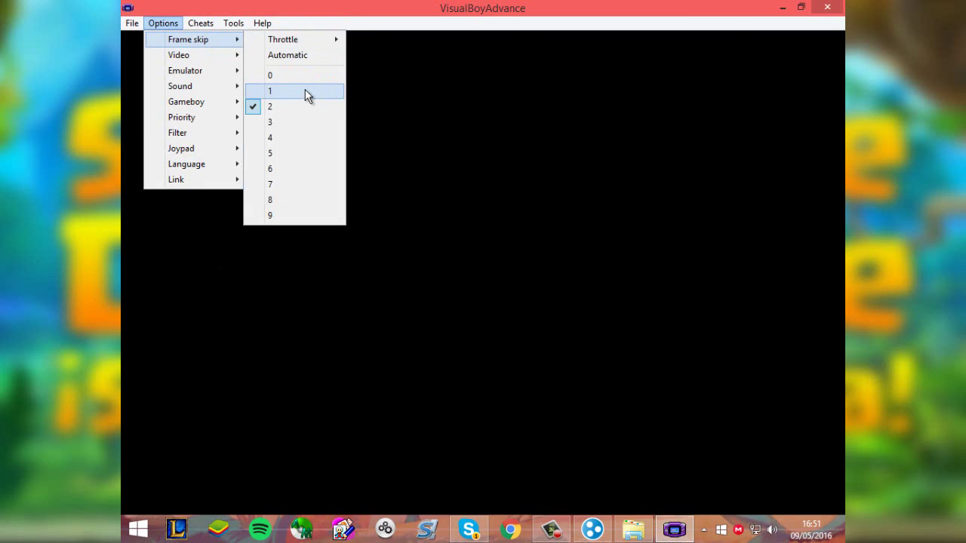
{"action": "mouse_move", "coordinate": [201, 55]}
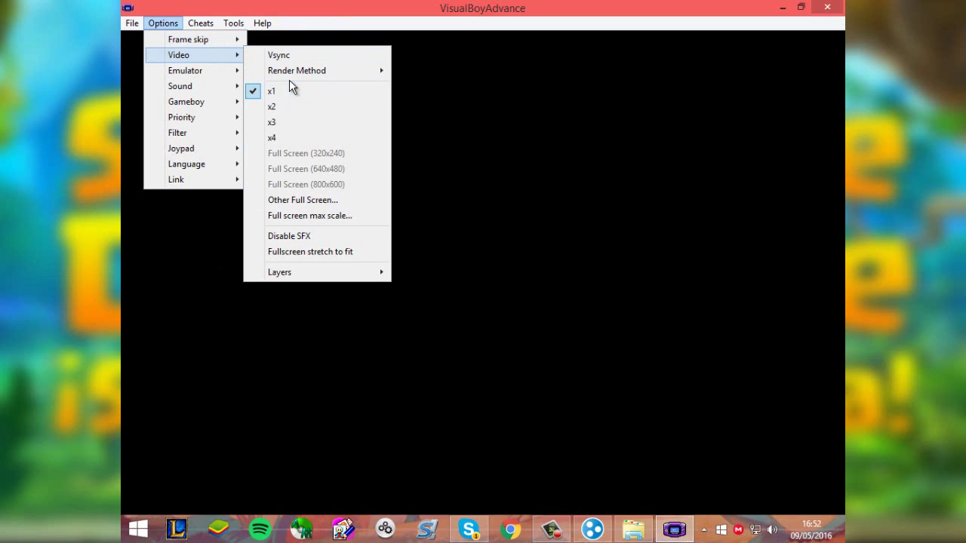
{"action": "mouse_move", "coordinate": [313, 73]}
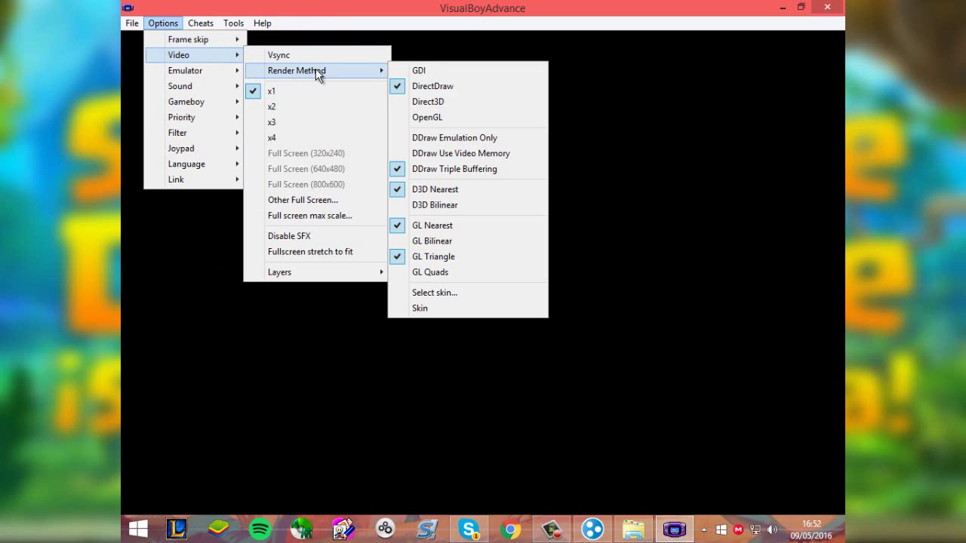
{"action": "left_click", "coordinate": [445, 155]}
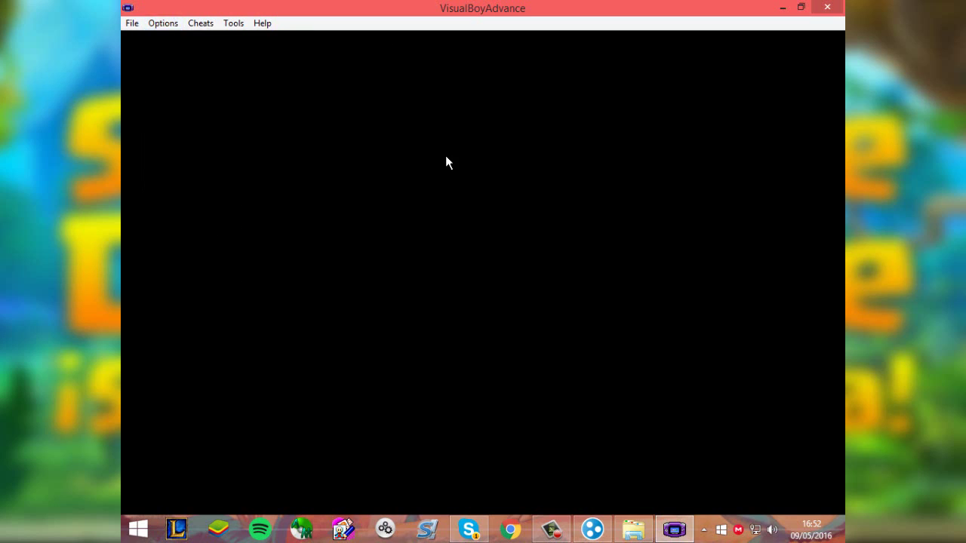
{"action": "left_click", "coordinate": [163, 23]}
{"action": "mouse_move", "coordinate": [195, 69]}
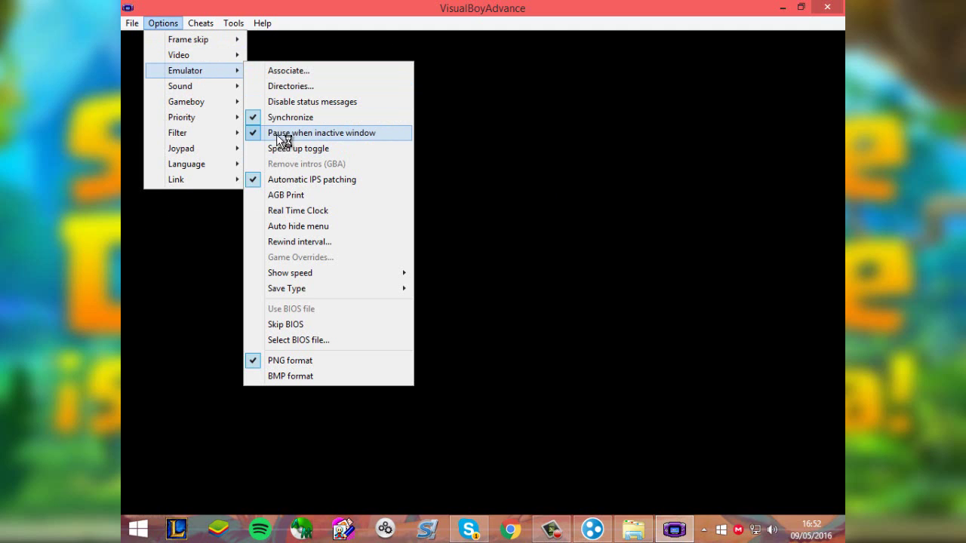
Turn off 'Pause when inactive window' and set the emulator priority to Highest
{"action": "left_click", "coordinate": [350, 133]}
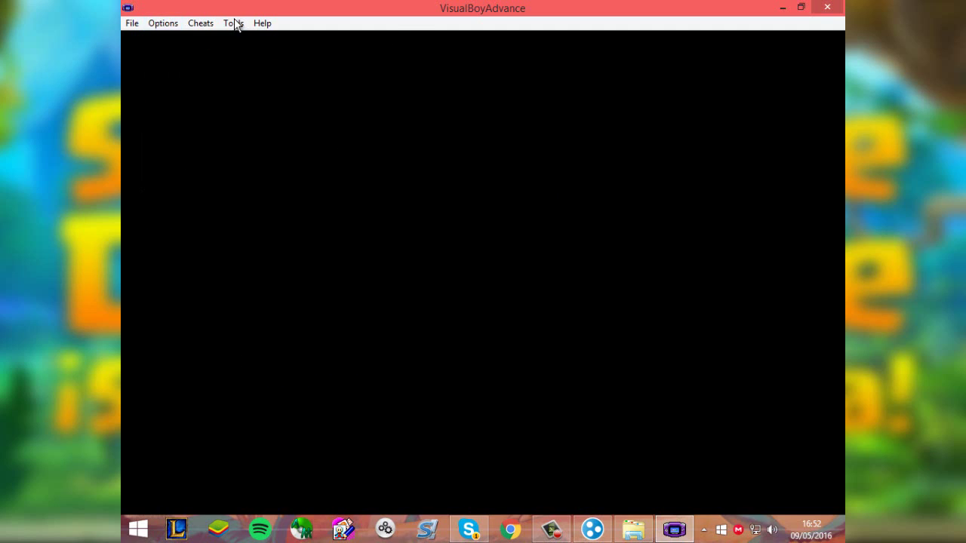
{"action": "left_click", "coordinate": [163, 22]}
{"action": "left_click", "coordinate": [185, 70]}
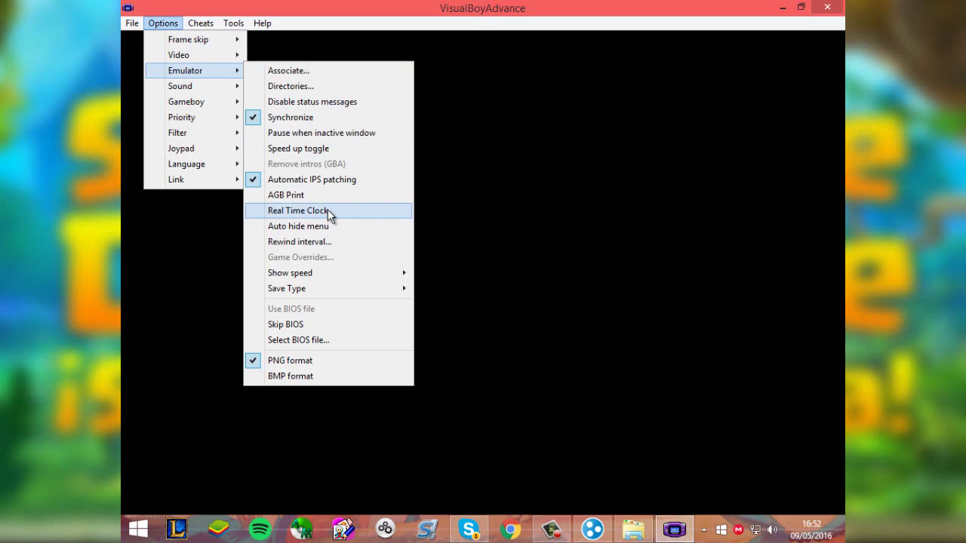
{"action": "mouse_move", "coordinate": [182, 88]}
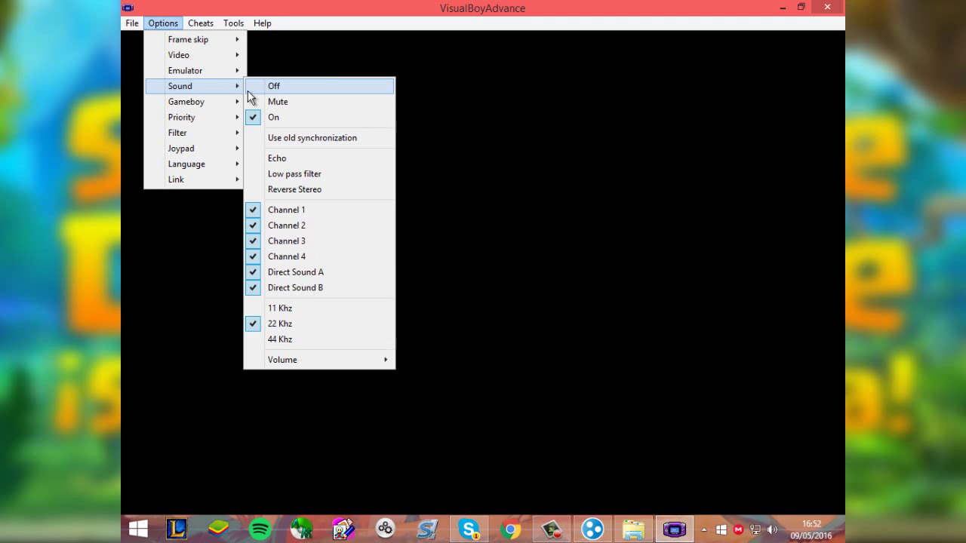
{"action": "mouse_move", "coordinate": [209, 118]}
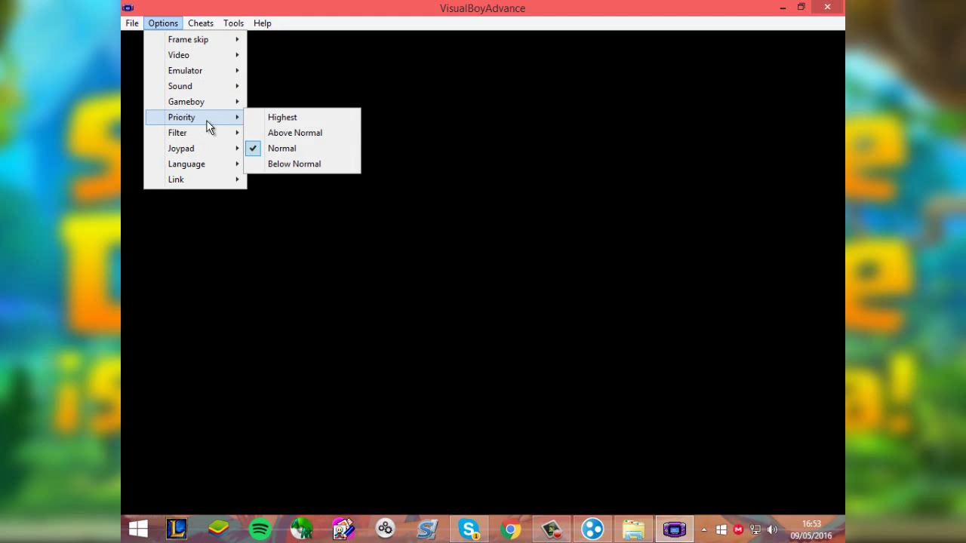
{"action": "left_click", "coordinate": [282, 117]}
Enable the Wireless Adapter option under Options > Link
{"action": "left_click", "coordinate": [163, 22]}
{"action": "mouse_move", "coordinate": [201, 134]}
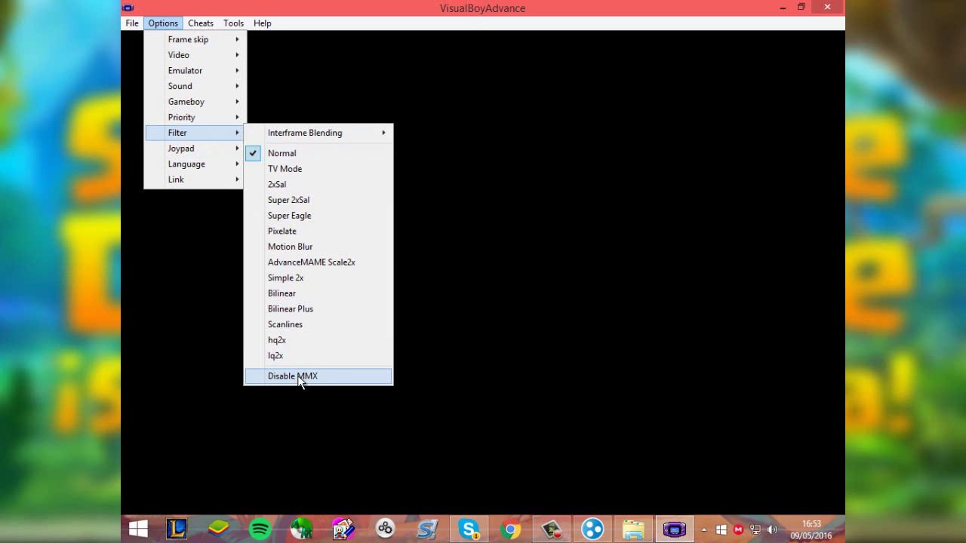
{"action": "mouse_move", "coordinate": [198, 162]}
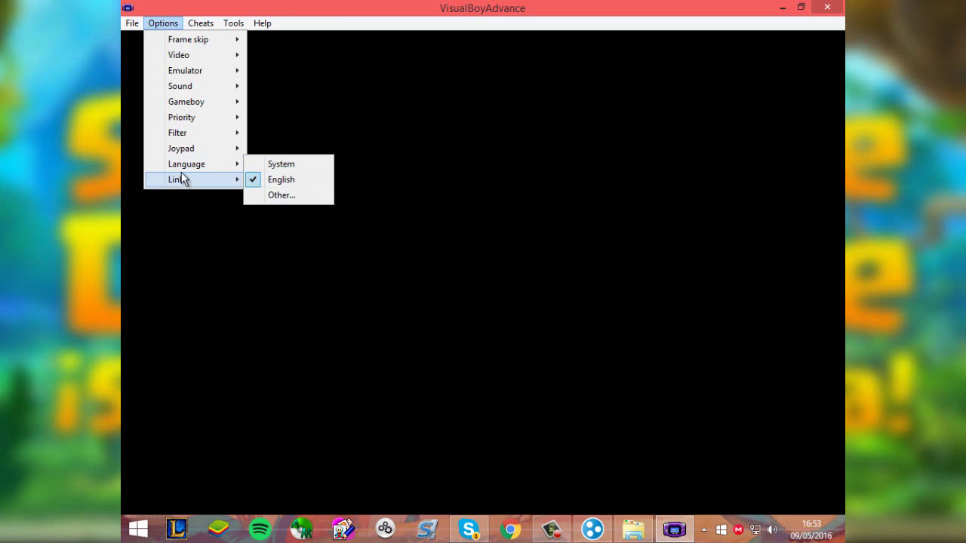
{"action": "mouse_move", "coordinate": [210, 179]}
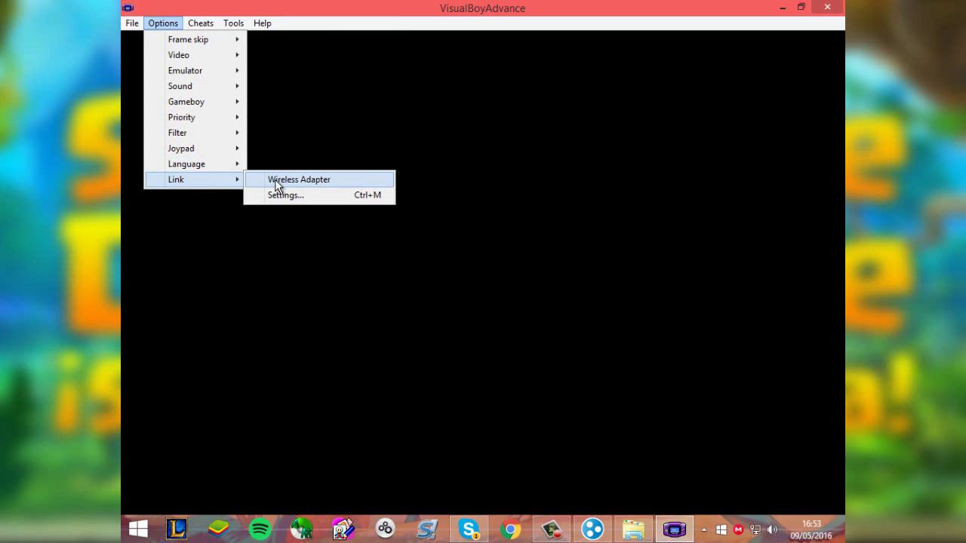
{"action": "left_click", "coordinate": [298, 179]}
{"action": "left_click", "coordinate": [163, 23]}
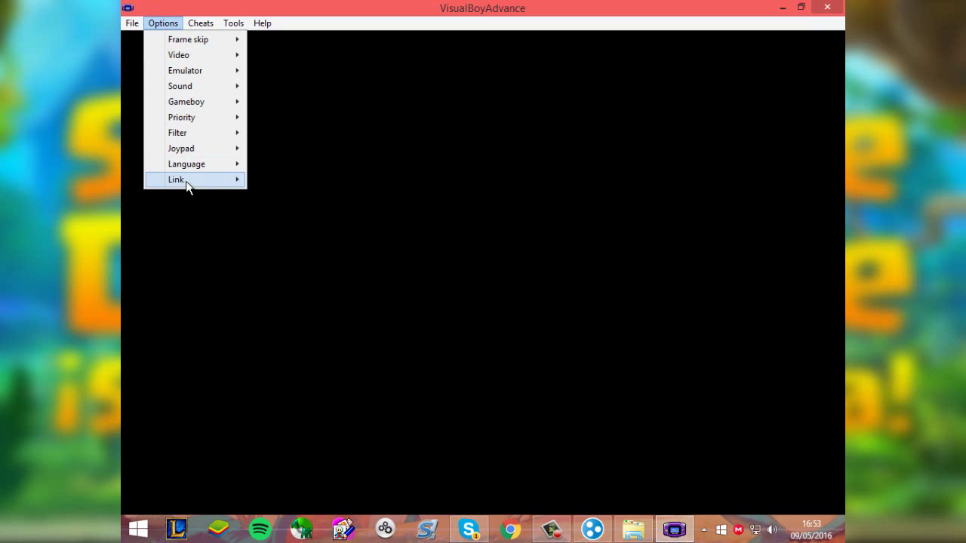
{"action": "mouse_move", "coordinate": [233, 179]}
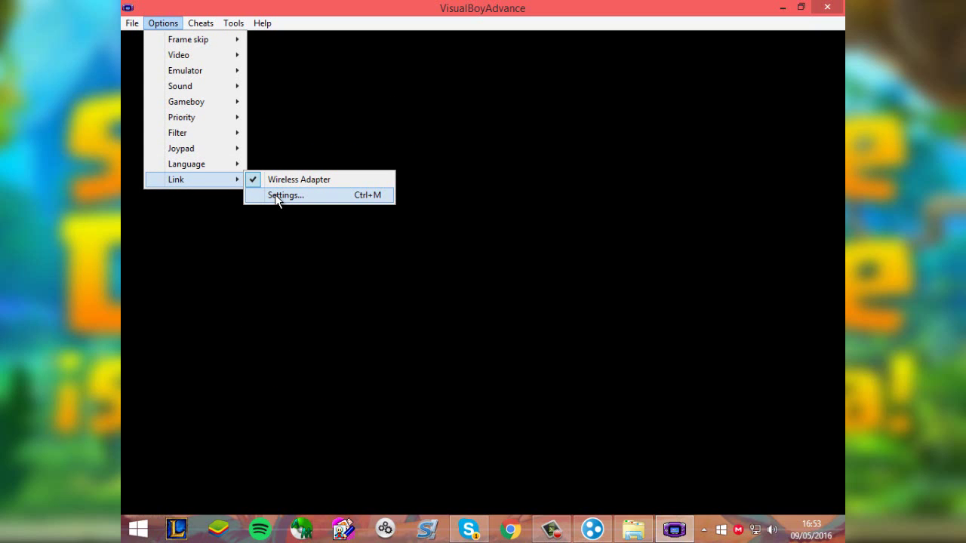